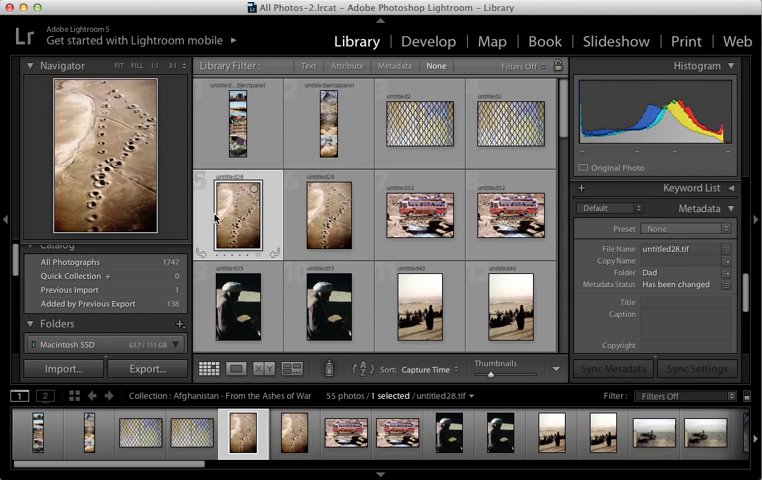
scroll(723, 242, up, 3)
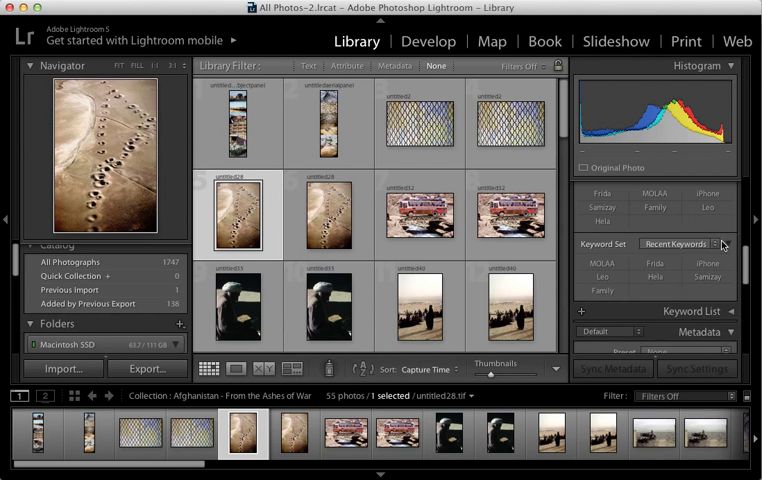
scroll(723, 242, up, 3)
scroll(723, 242, up, 3)
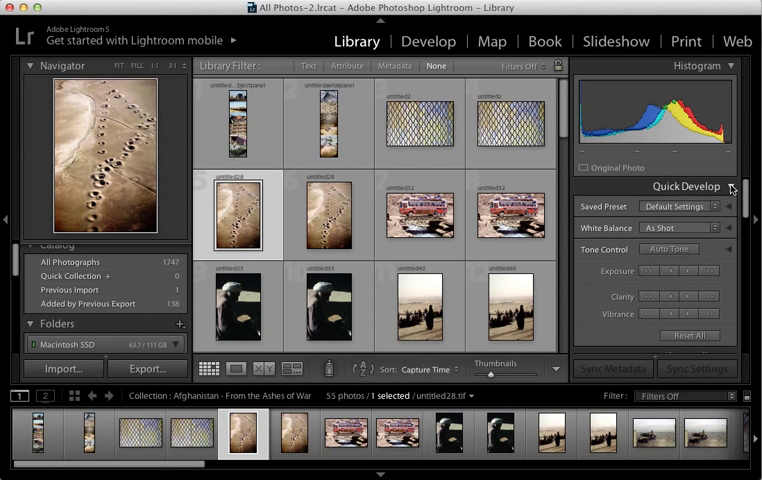
- Collapse the Quick Develop and Keywording panels to bring the Metadata fields into view
click(730, 187)
click(731, 208)
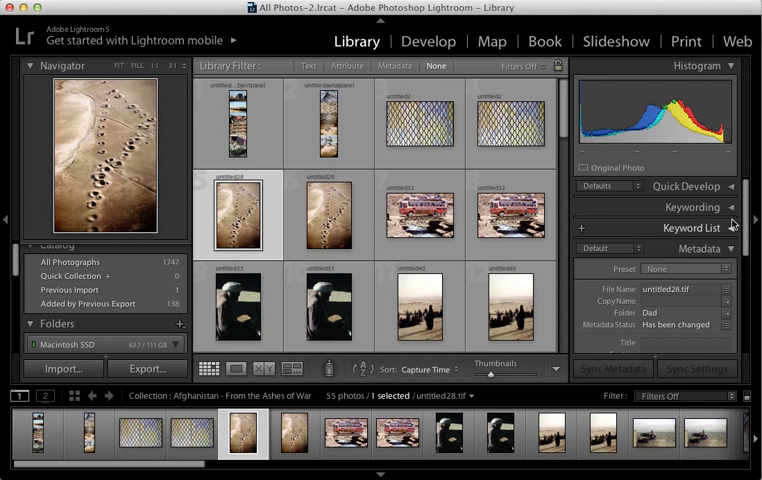
scroll(740, 226, down, 2)
scroll(748, 231, down, 1)
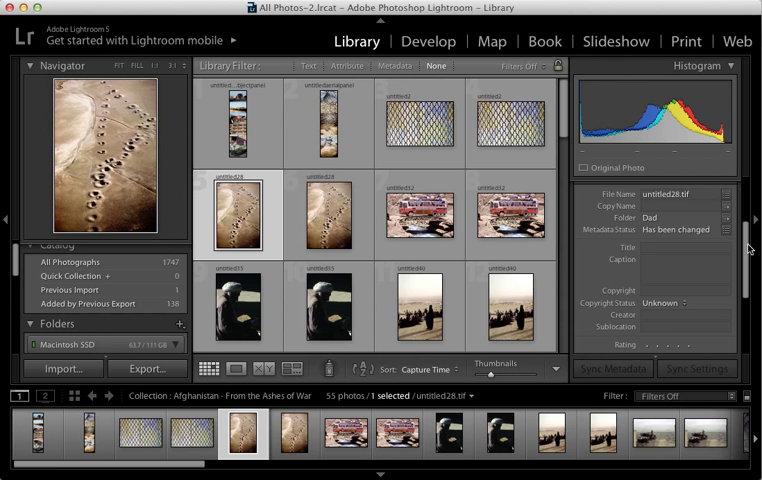
- Enter the caption 'Qanat Well System' for untitled28.tif in the Metadata Caption field
click(659, 258)
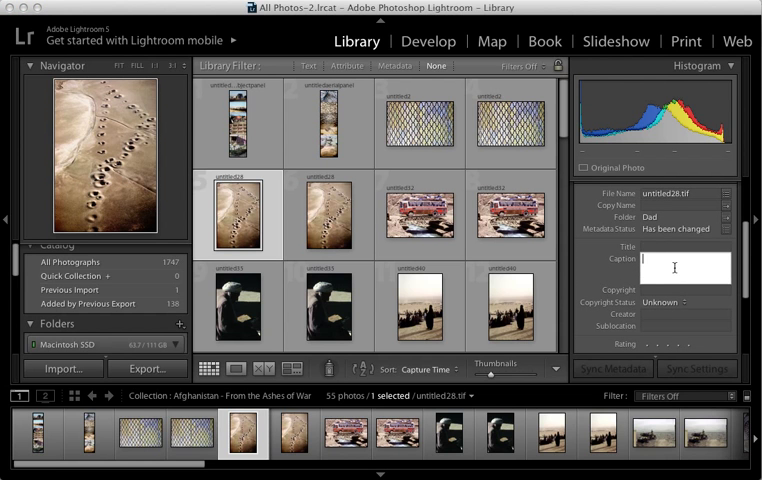
text(Qanat Well S)
text(ystem)
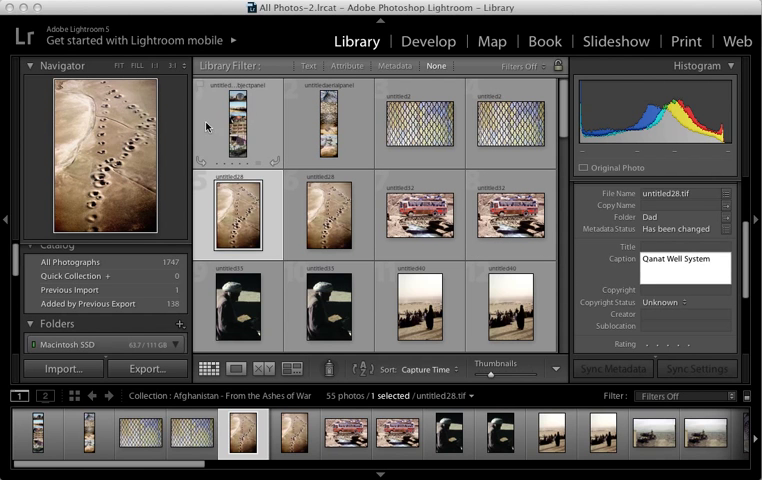
- Review the captions of the panorama photo and the patterned untitled2 photo
mouse_move(238, 122)
click(240, 128)
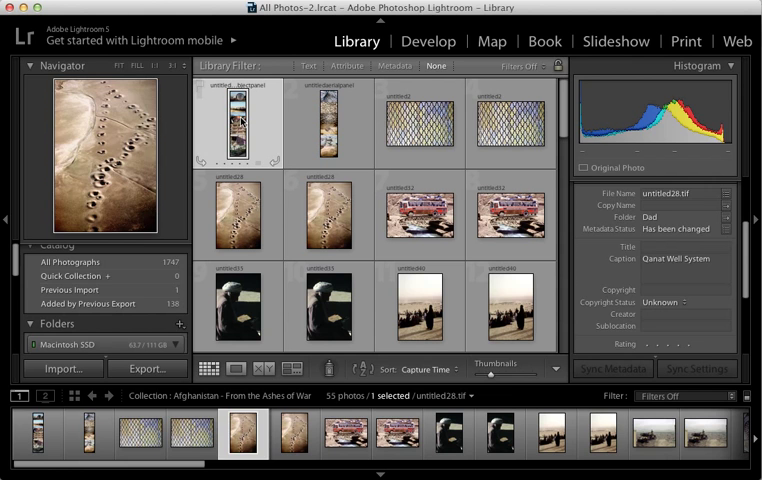
click(685, 272)
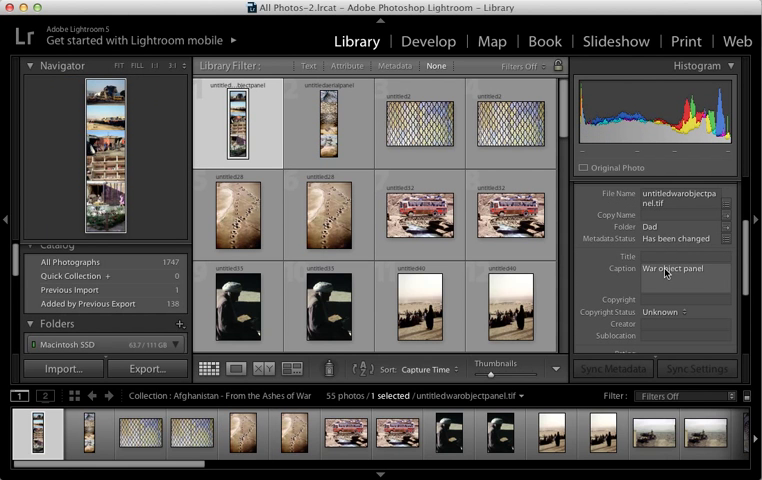
click(580, 224)
click(445, 143)
mouse_move(420, 122)
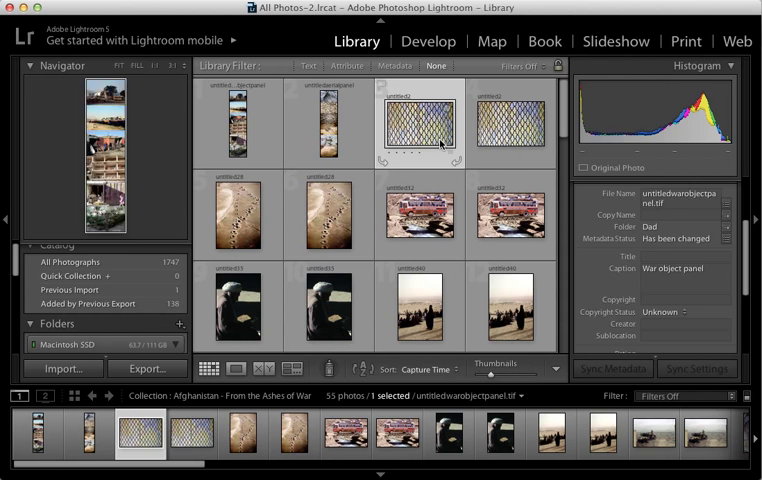
click(640, 260)
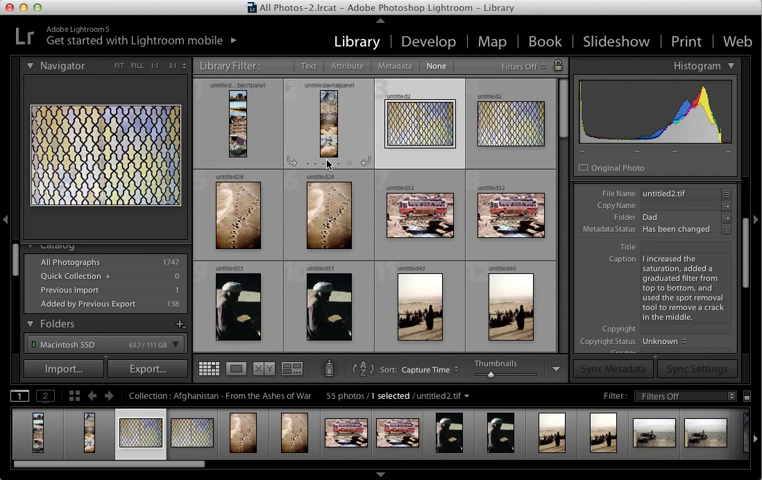
- Select both panoramas, untitled2 and untitled28 together
click(252, 144)
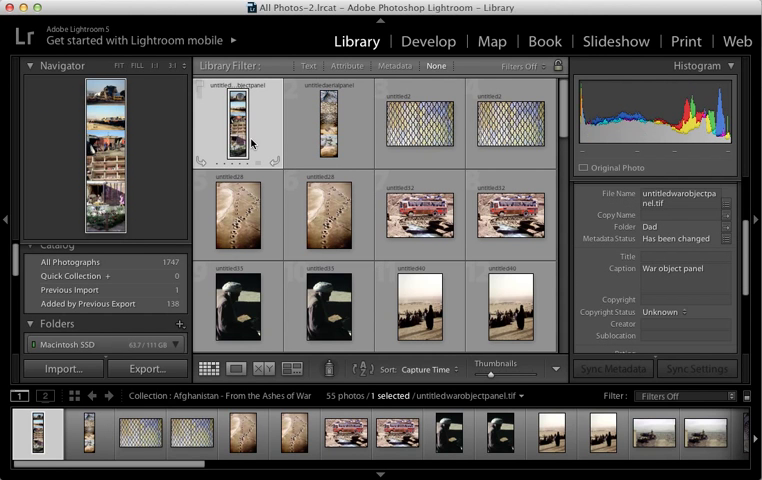
super+click(338, 116)
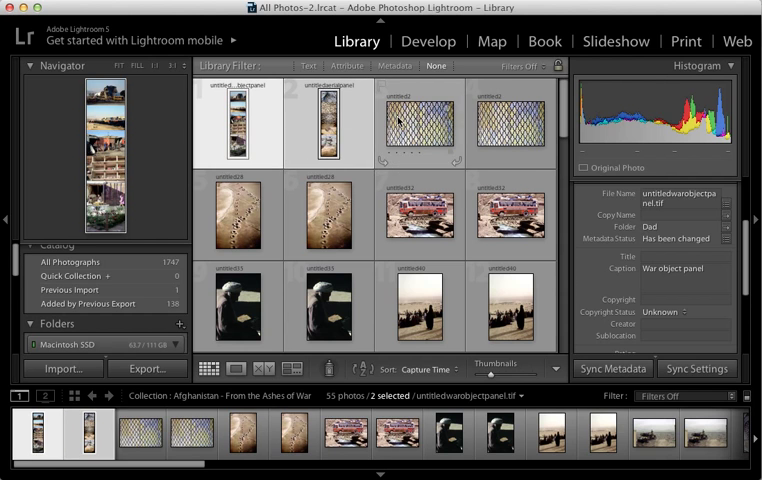
super+click(418, 122)
super+click(229, 209)
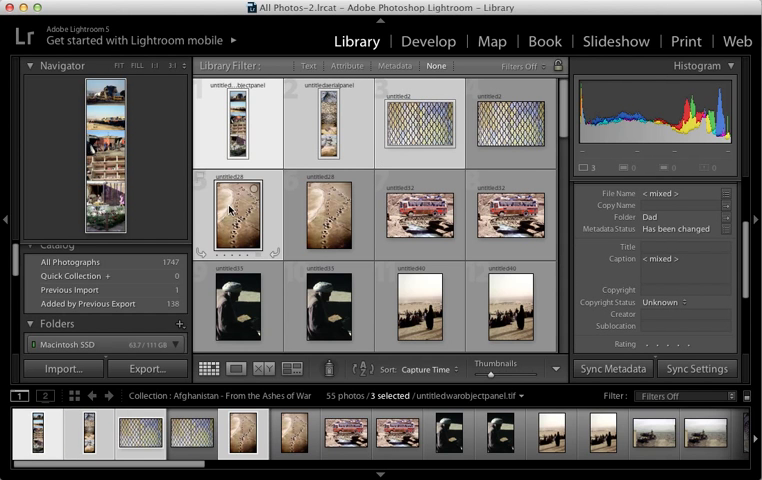
- Switch to the Slideshow module and turn Zoom to Fill Frame on, then back off
click(607, 44)
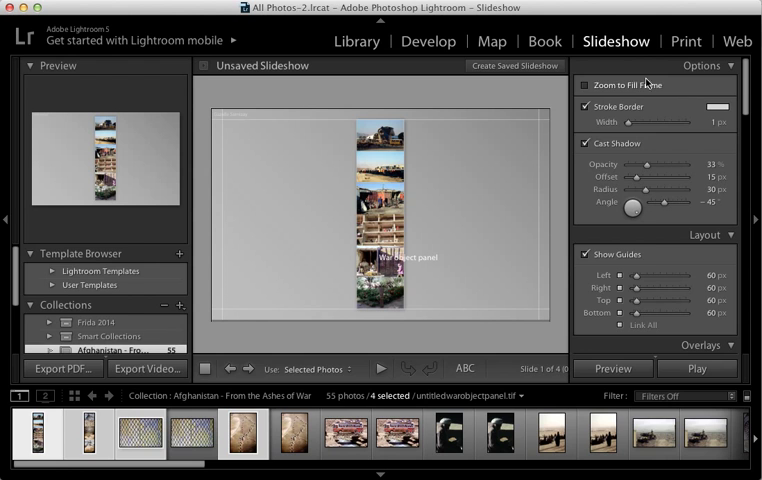
click(586, 87)
click(586, 87)
- Collapse the Options and Layout panels and turn Text Overlays off and back on
click(733, 67)
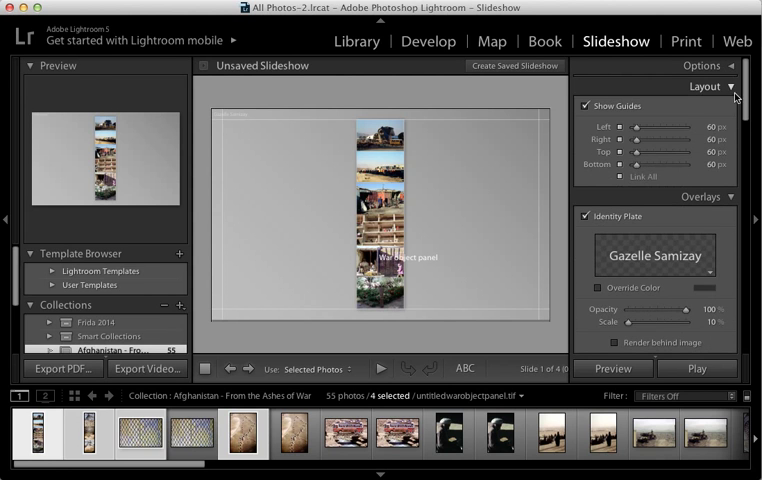
click(733, 87)
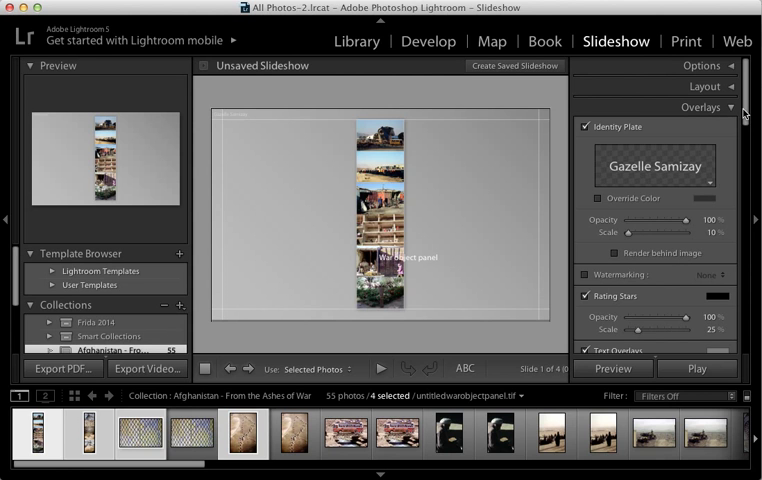
scroll(745, 105, down, 3)
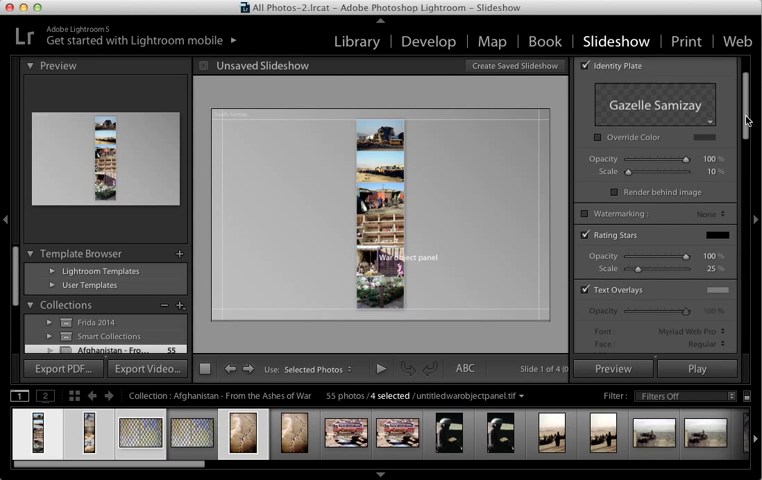
click(586, 278)
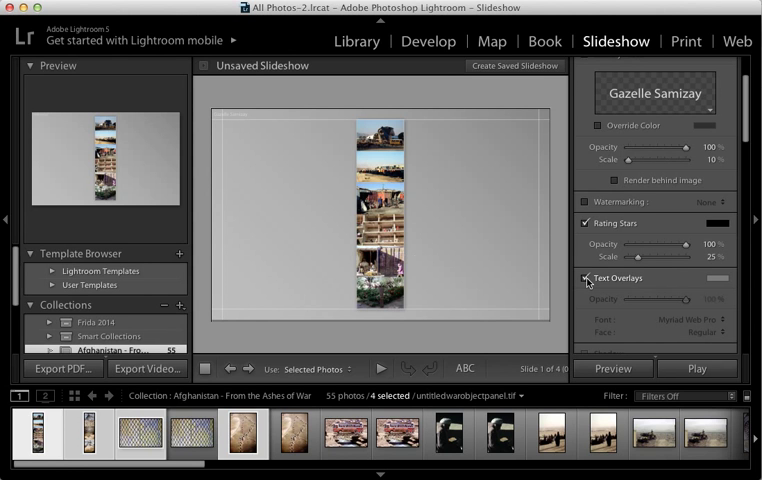
click(586, 279)
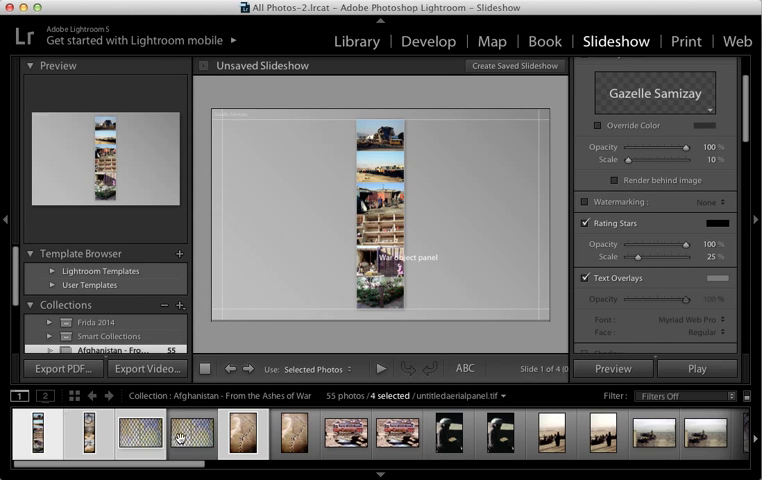
mouse_move(38, 432)
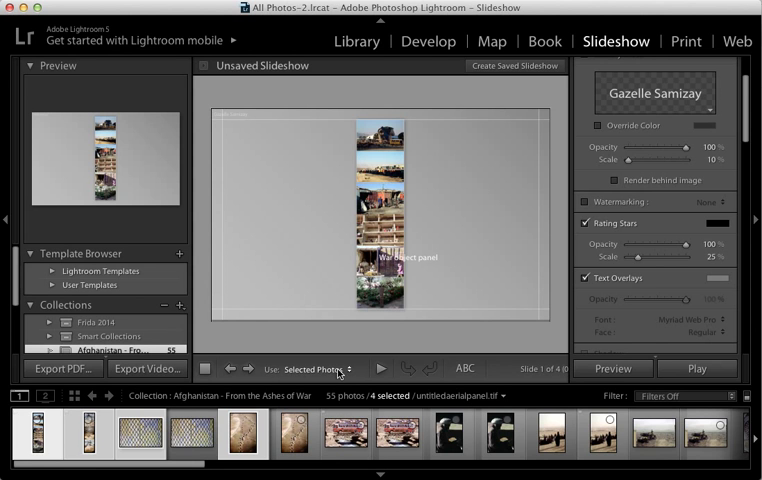
- Keep the slideshow on Selected Photos and show the Custom Text entry field
click(351, 371)
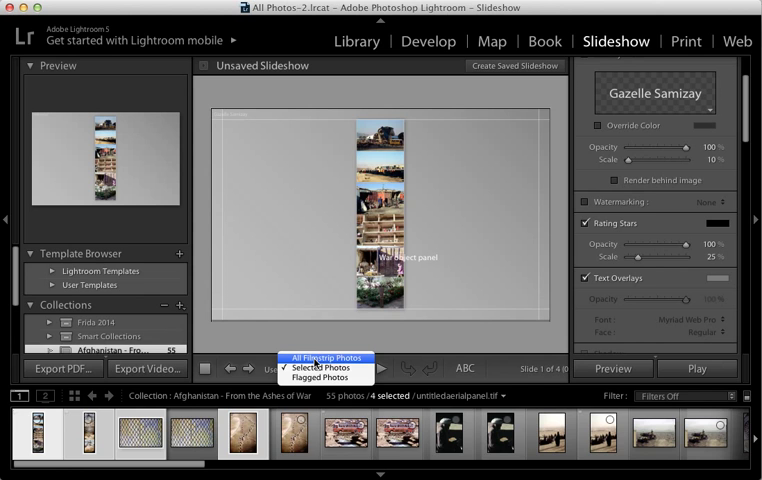
click(260, 345)
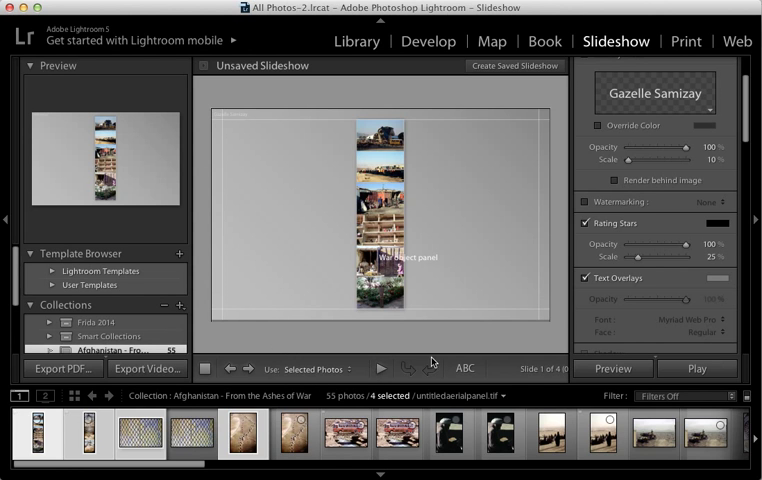
click(467, 369)
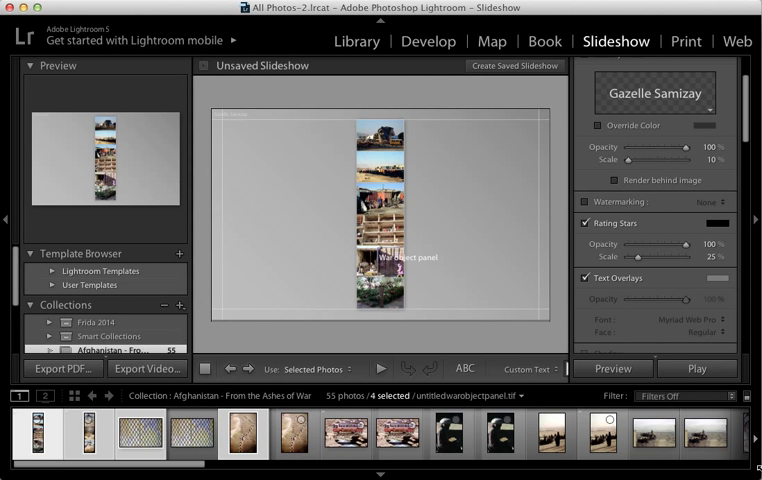
- Widen the window, then select and deselect the War object panel caption overlay
drag(757, 470, 761, 470)
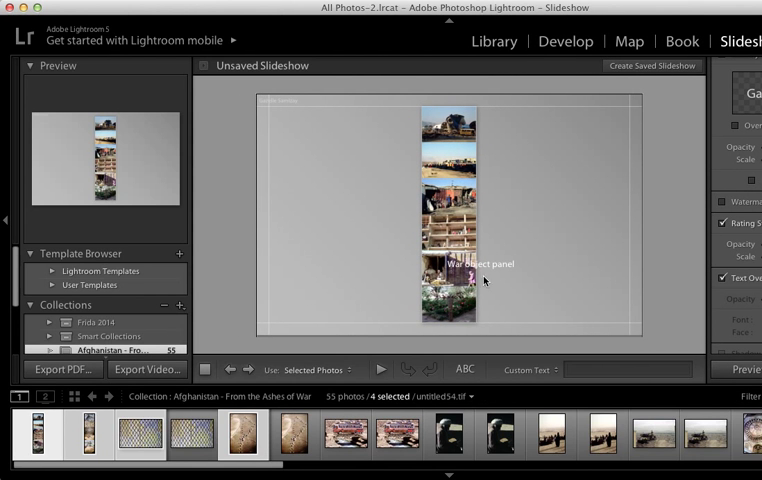
click(468, 266)
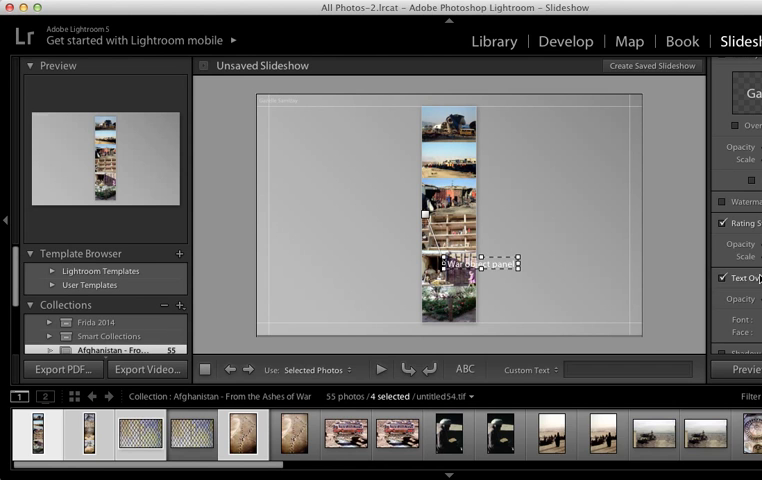
click(543, 352)
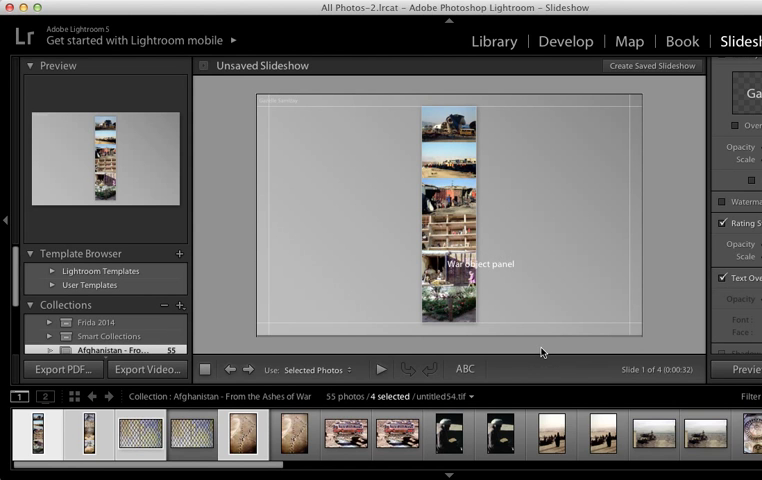
- Add, move and delete a trial Date overlay, then reselect the caption overlay
click(465, 368)
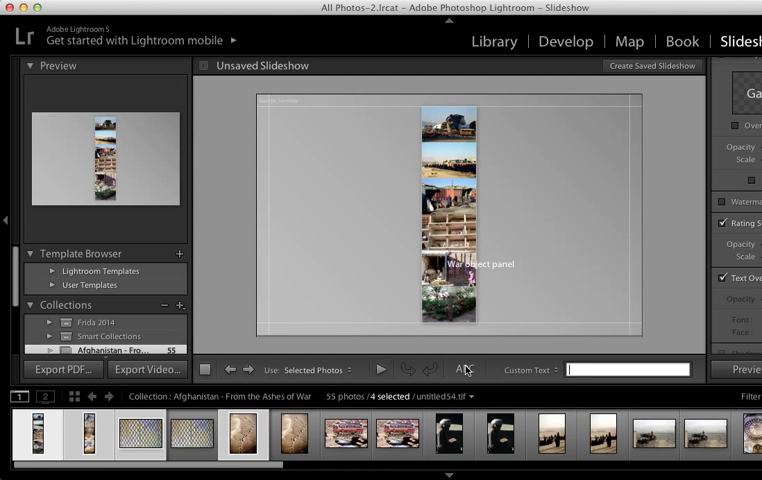
click(559, 372)
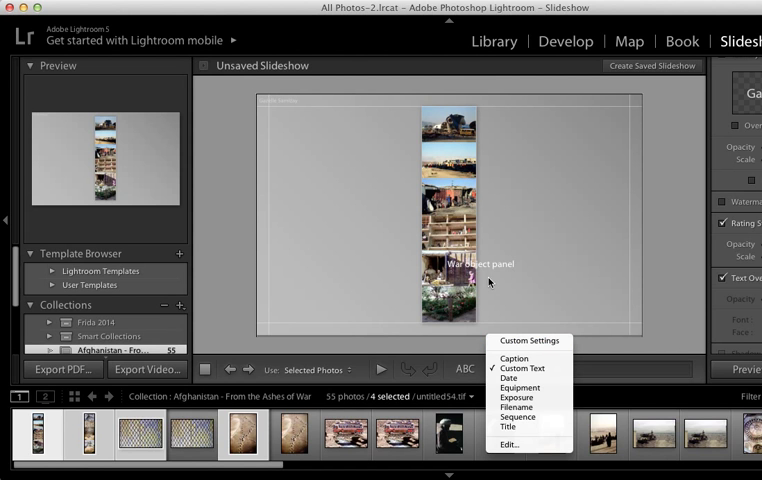
click(521, 379)
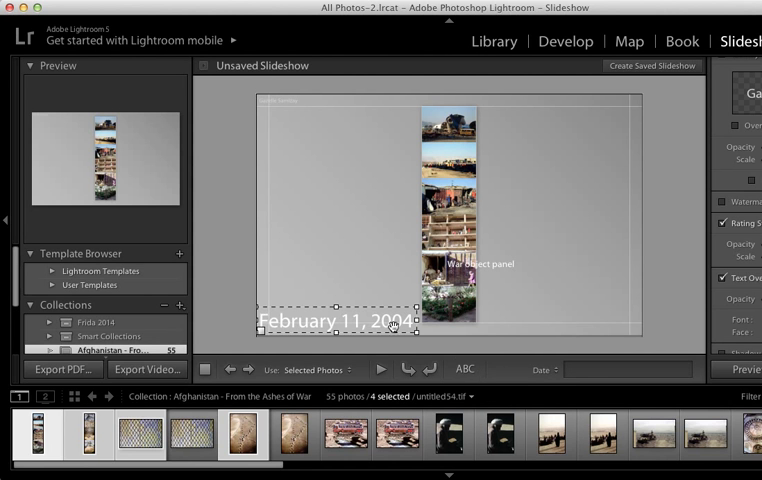
drag(331, 322, 445, 297)
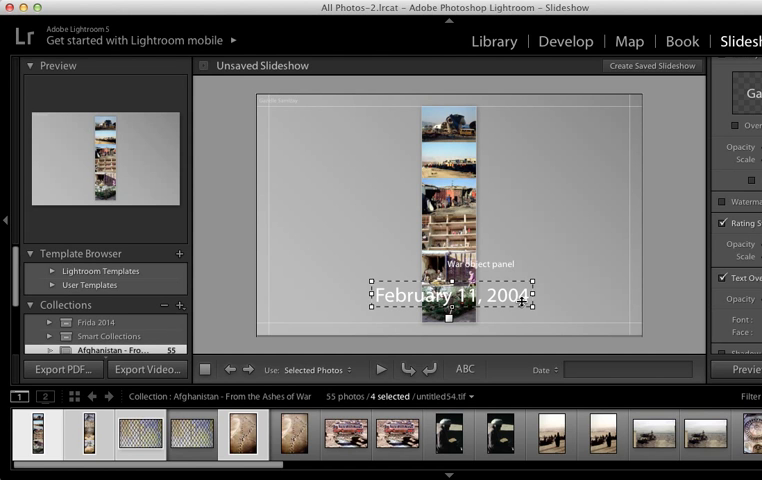
key(Delete)
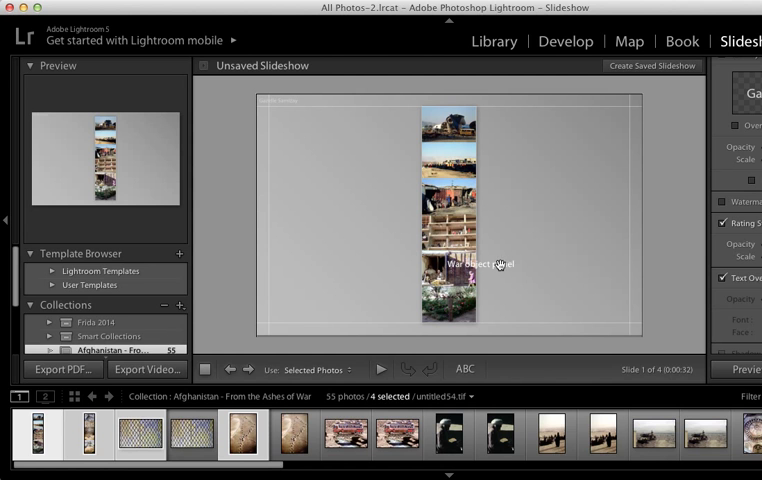
click(499, 264)
- Set the caption just above the strip's bottom edge and advance two slides to untitled2
drag(499, 264, 465, 317)
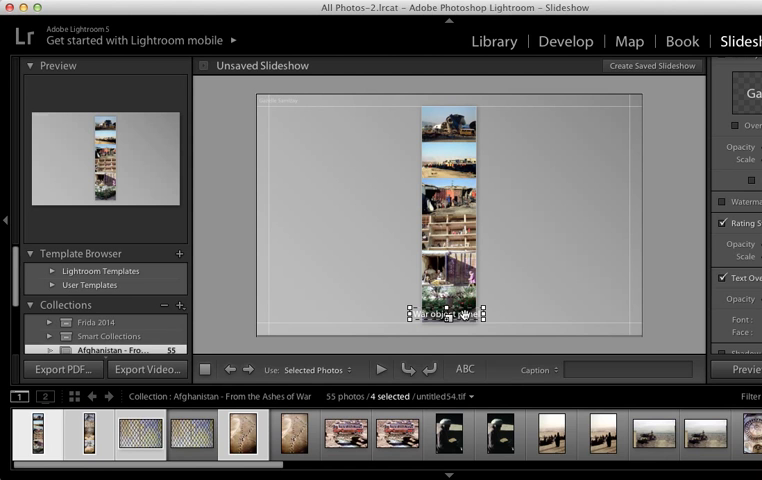
drag(465, 317, 466, 314)
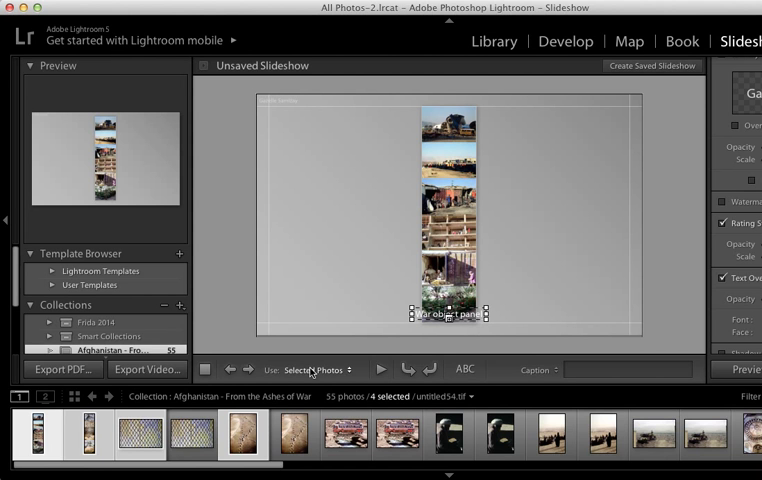
click(249, 370)
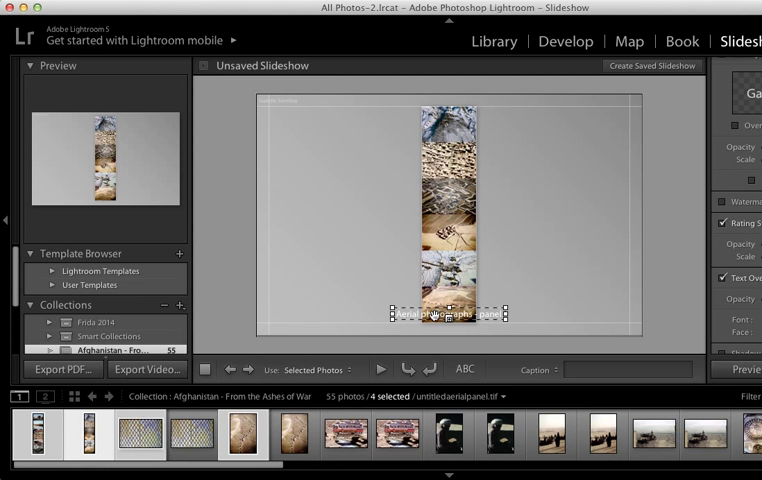
click(247, 371)
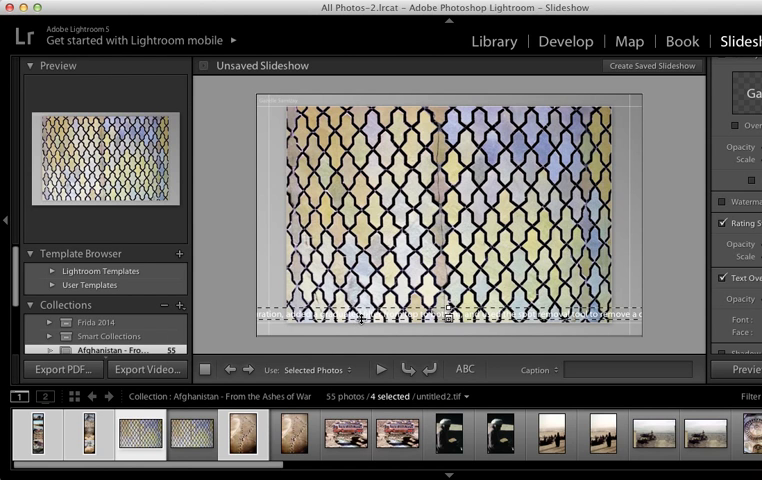
- Reposition and resize the untitled2 caption box along the photo's bottom-left edge
drag(378, 316, 378, 330)
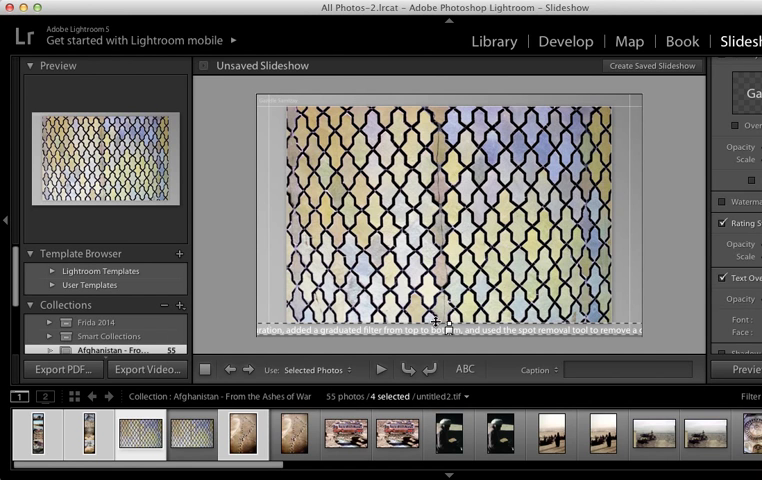
drag(464, 330, 615, 265)
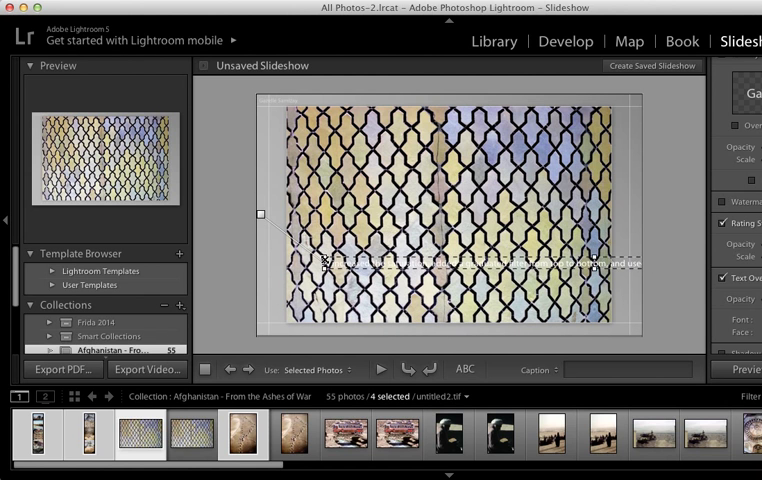
drag(327, 260, 434, 284)
drag(385, 275, 281, 262)
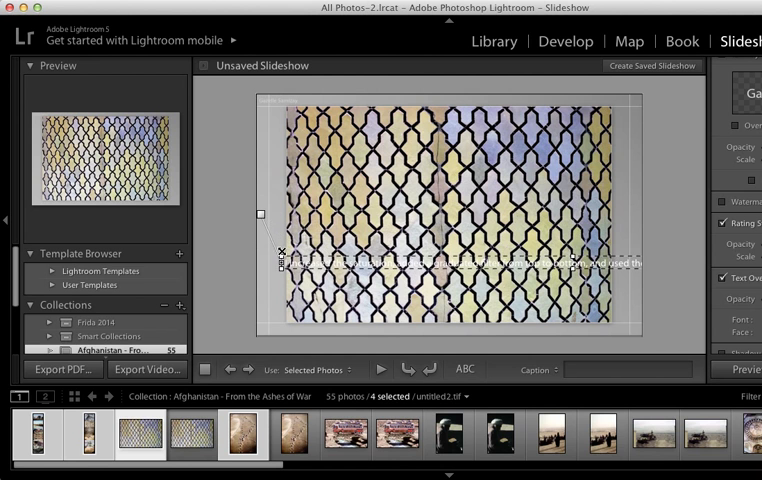
mouse_move(532, 260)
mouse_down()
mouse_move(510, 316)
mouse_move(477, 331)
mouse_move(424, 328)
mouse_up()
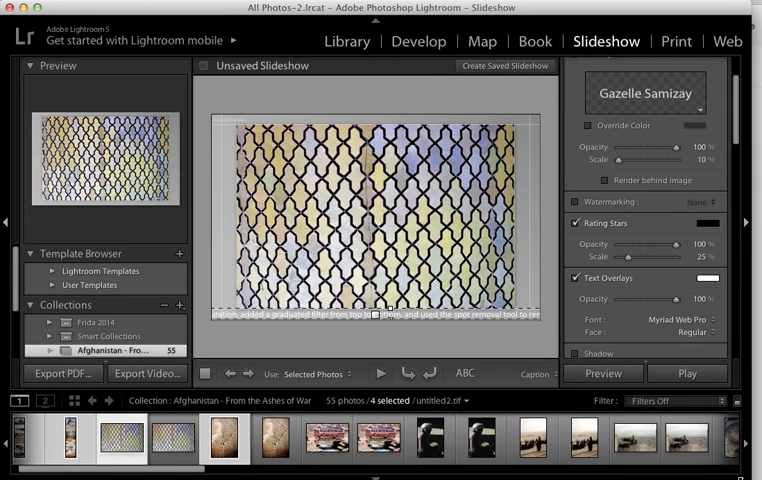
- Return to the Library and select only the untitled2 photo
click(359, 50)
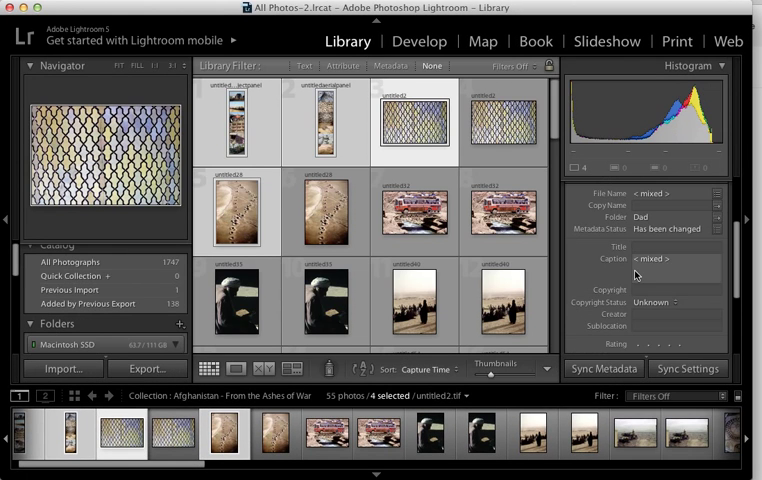
scroll(690, 280, down, 1)
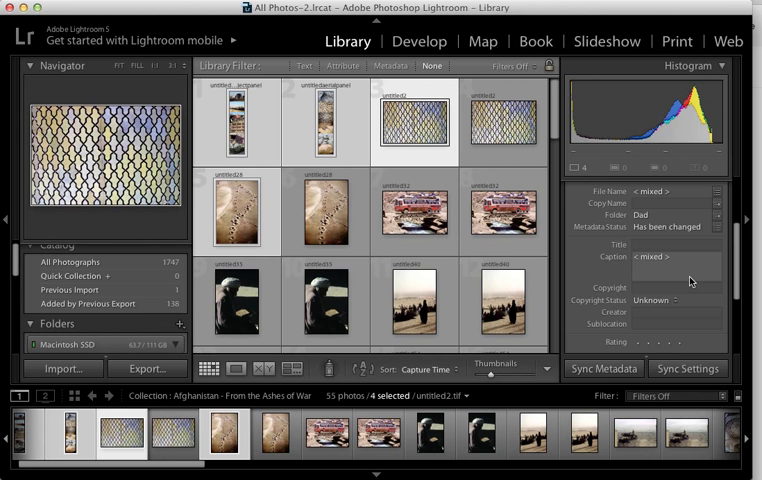
scroll(690, 281, down, 3)
scroll(690, 281, down, 2)
scroll(690, 281, down, 2)
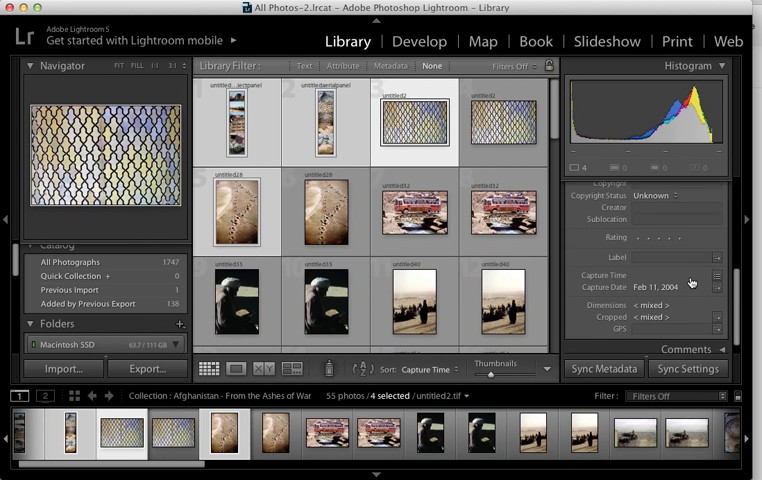
scroll(690, 281, down, 1)
scroll(690, 281, up, 3)
scroll(690, 281, up, 2)
scroll(690, 281, up, 1)
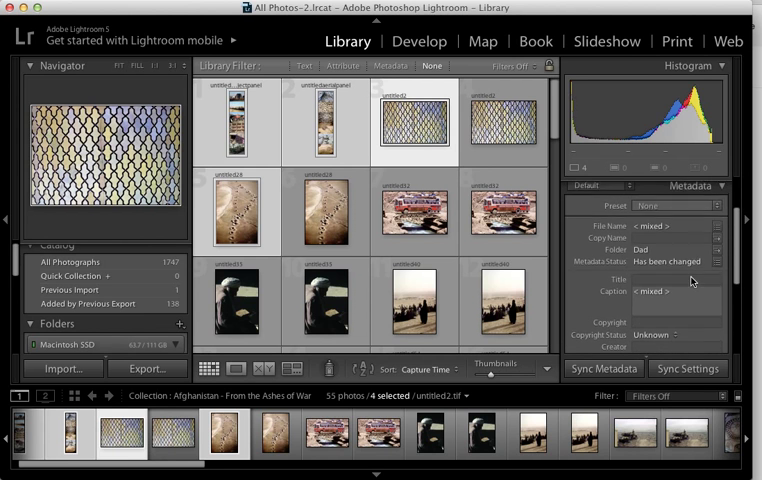
click(503, 212)
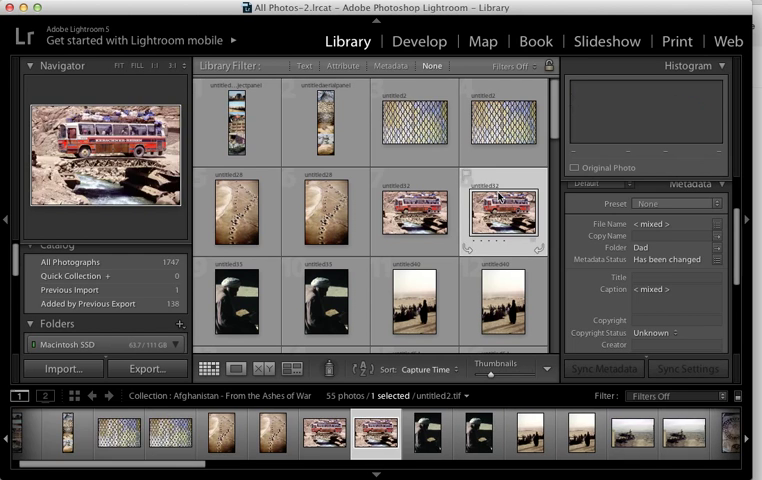
click(414, 117)
scroll(655, 310, down, 1)
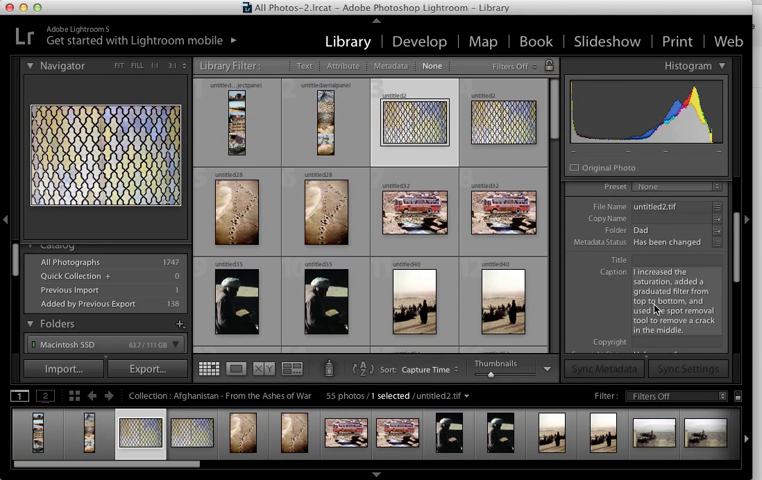
- Insert line breaks into the untitled2 caption after 'saturation,' and 'bottom,'
click(678, 279)
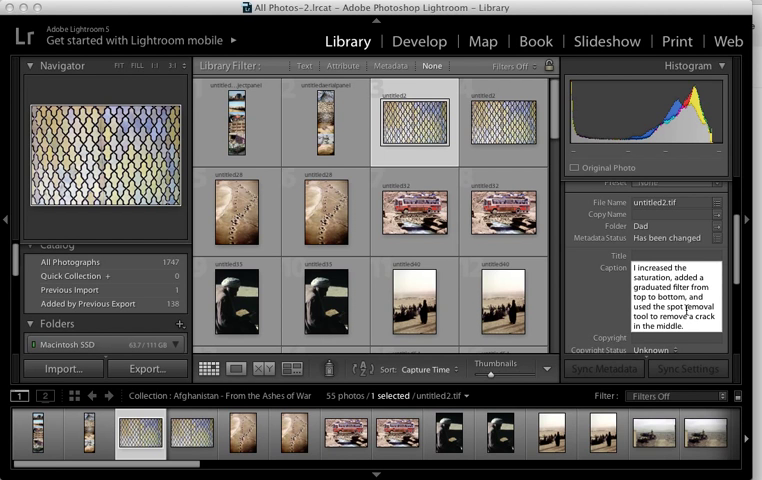
key(Return)
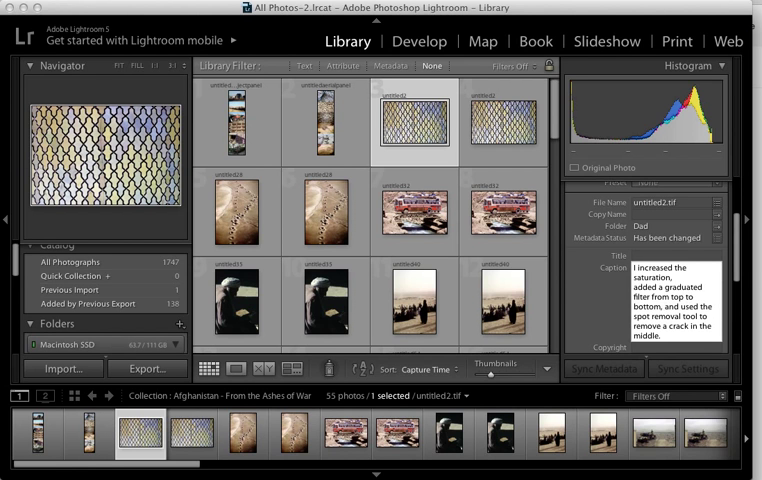
key(Return)
scroll(705, 306, down, 1)
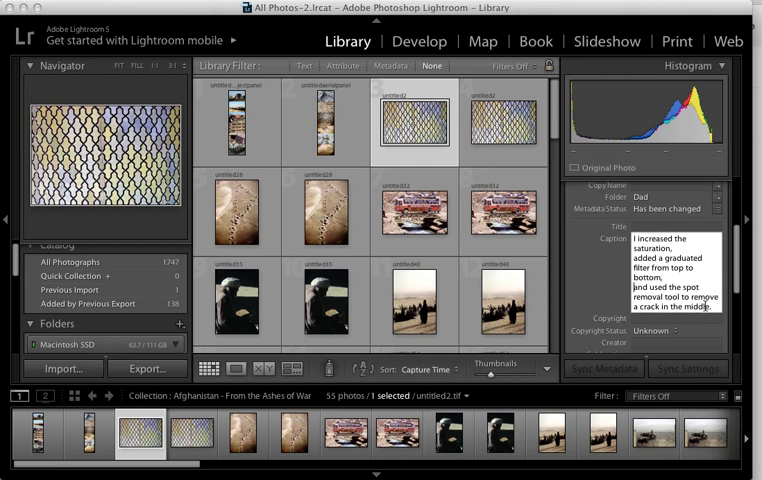
- Return to the Slideshow module and select the lattice slide's caption overlay
click(612, 43)
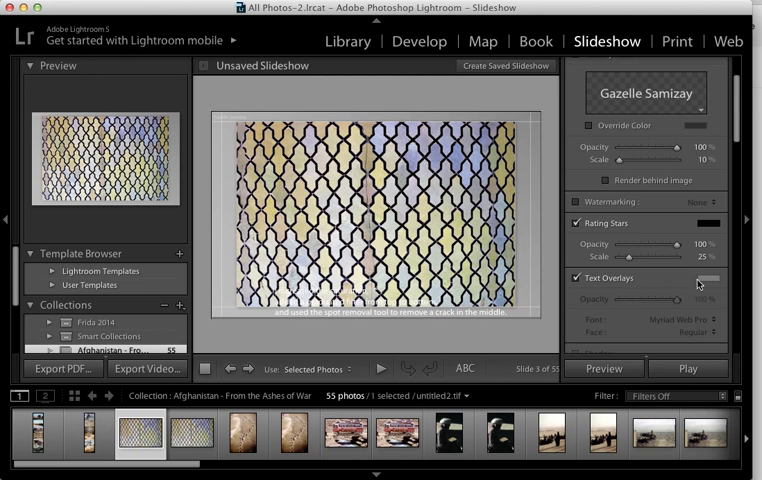
scroll(698, 284, down, 2)
scroll(698, 283, down, 3)
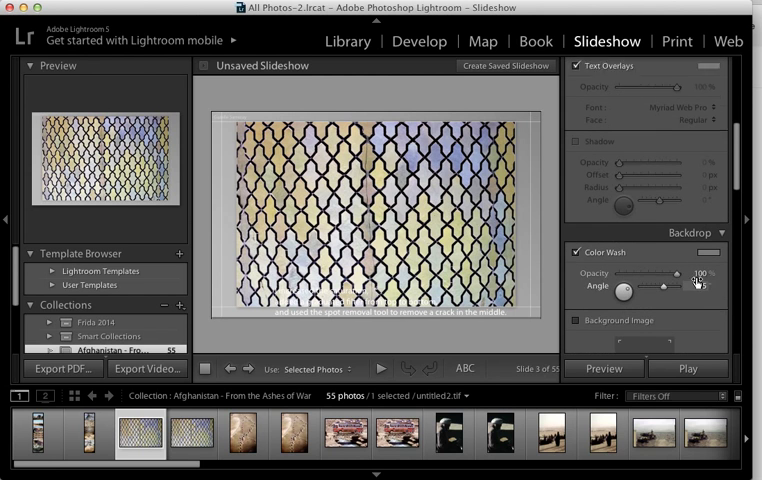
scroll(698, 283, down, 1)
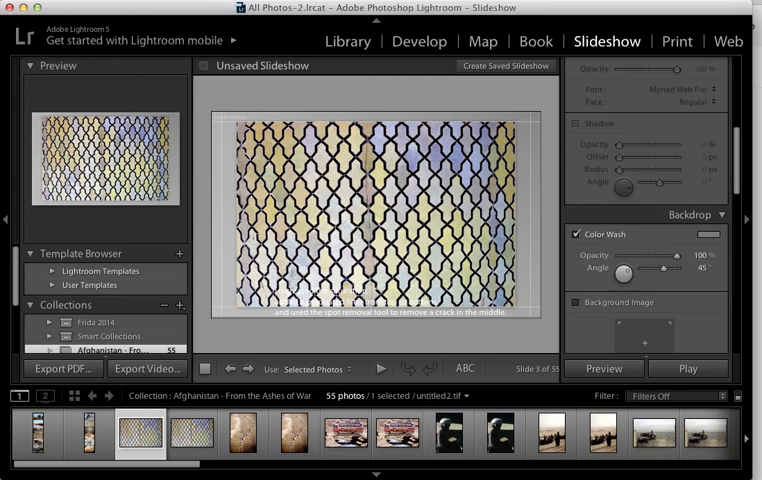
scroll(645, 250, up, 5)
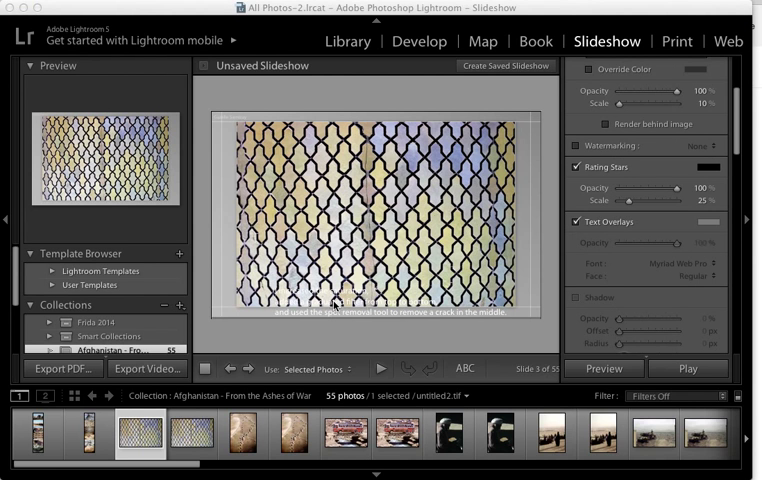
click(451, 310)
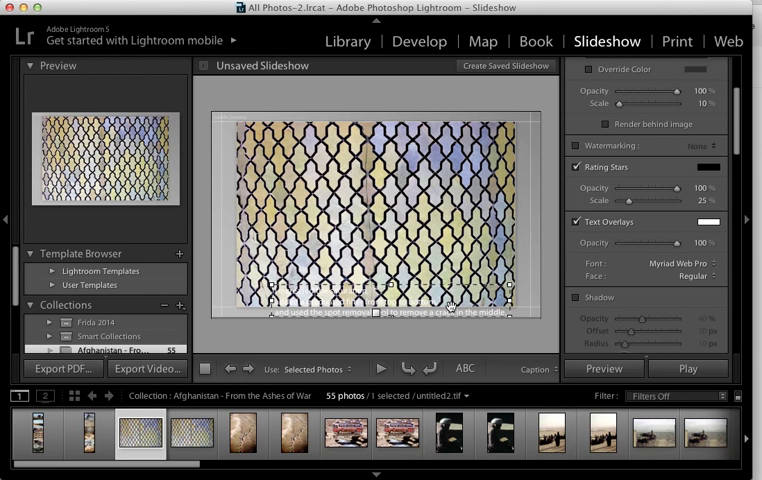
- Make the caption text a fully saturated red after trying pink, blue, magenta and brown
click(710, 223)
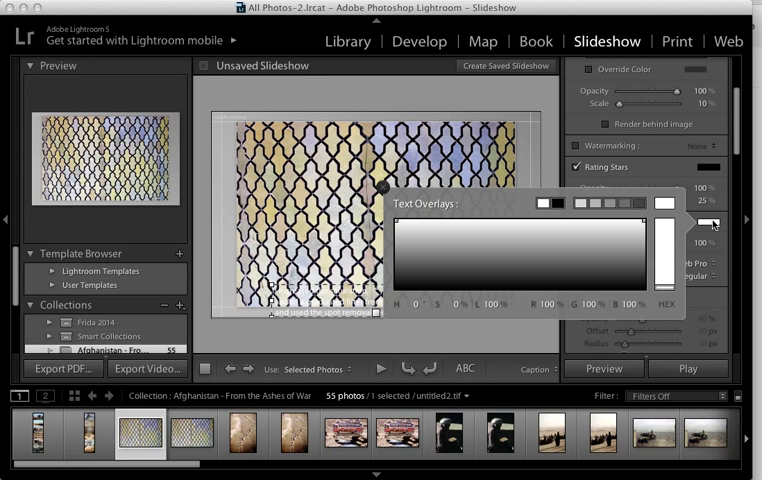
click(598, 261)
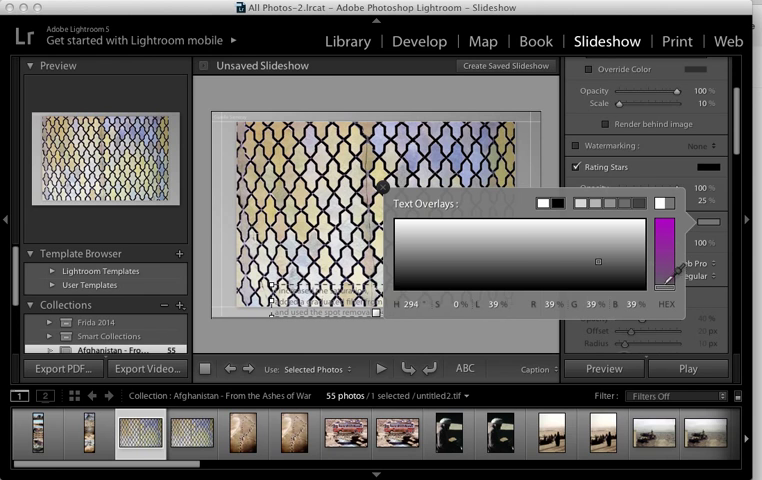
drag(668, 271, 672, 241)
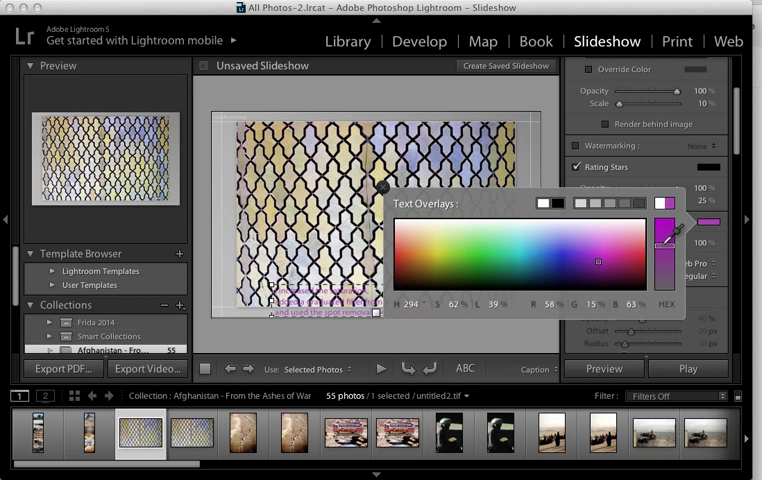
click(625, 257)
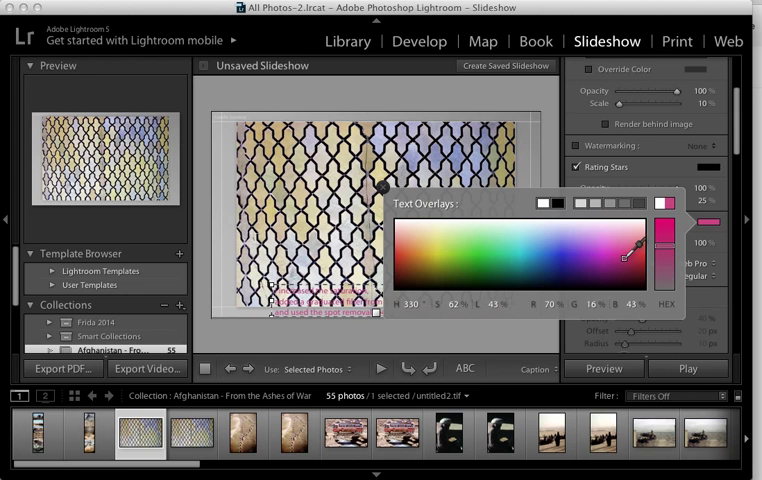
click(558, 261)
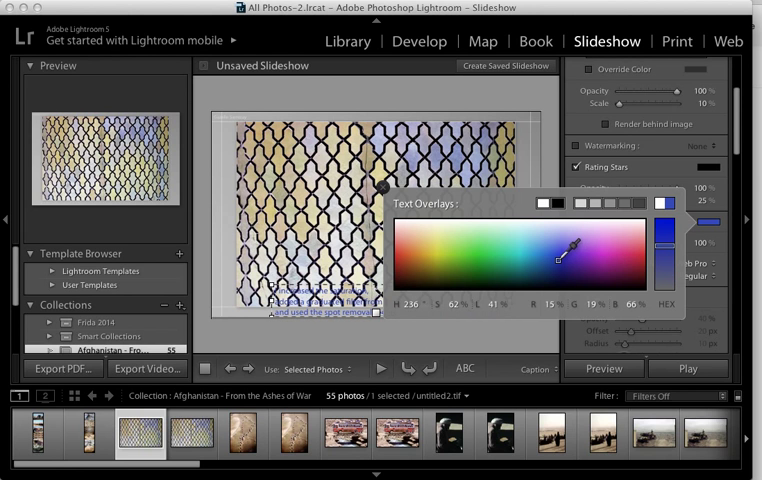
click(628, 260)
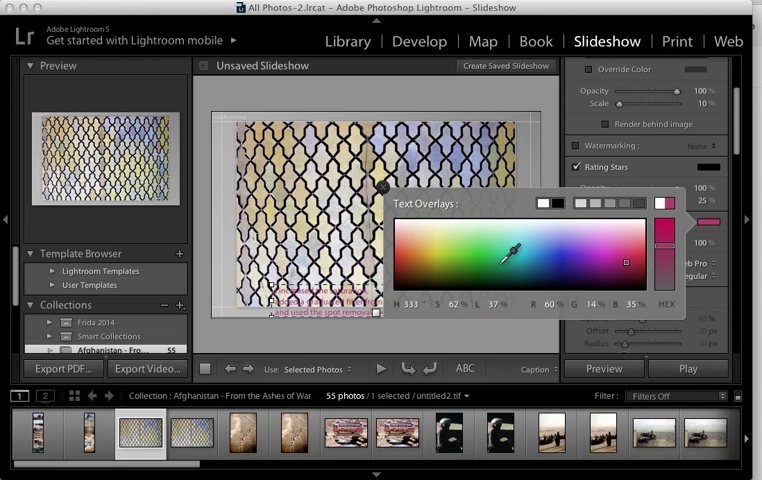
click(407, 277)
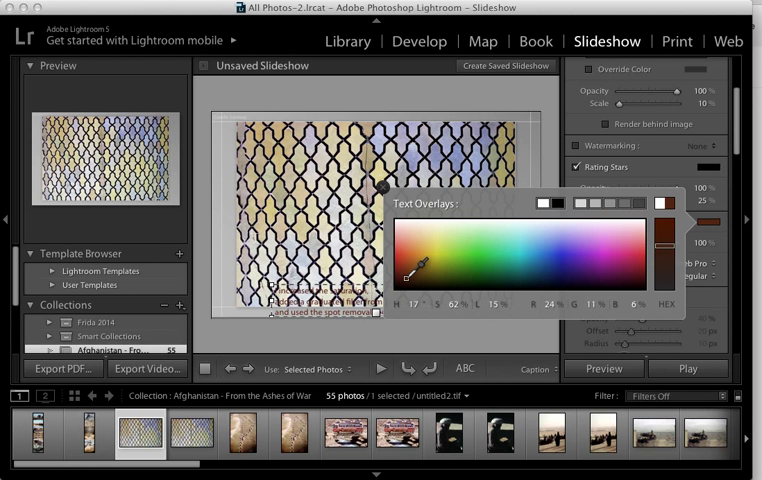
click(400, 253)
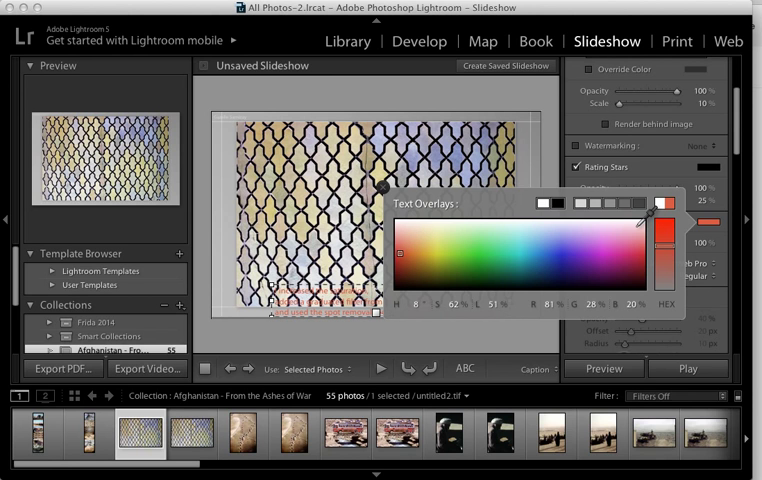
click(384, 188)
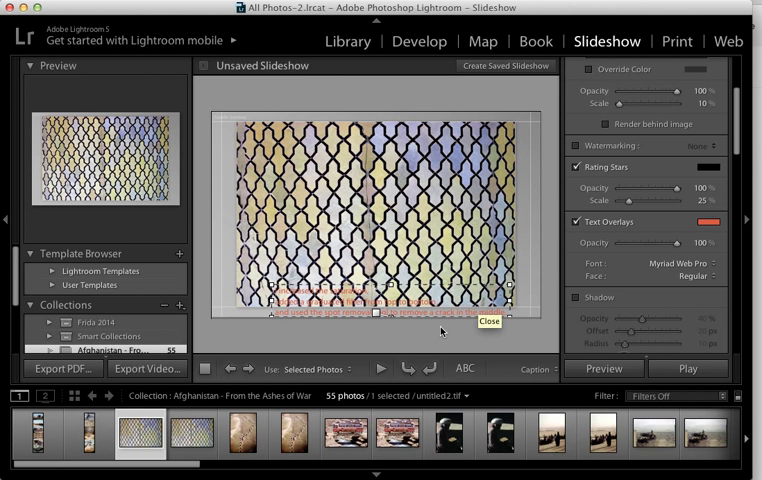
- Deselect the red caption overlay and start Export PDF for the slideshow
click(271, 335)
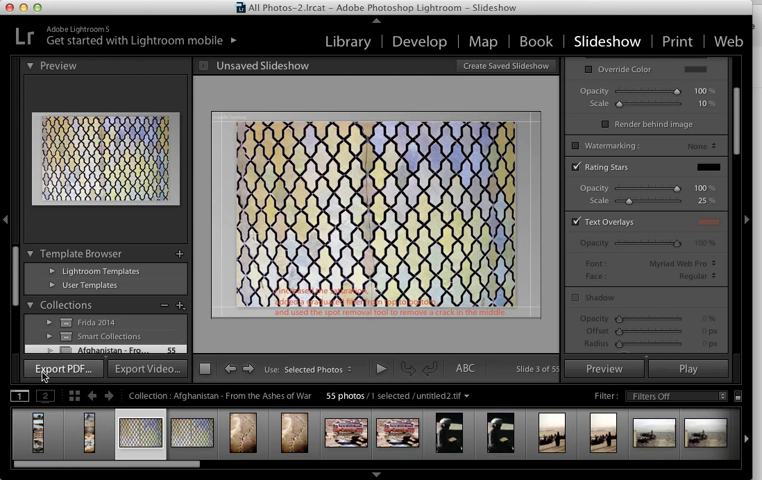
click(93, 372)
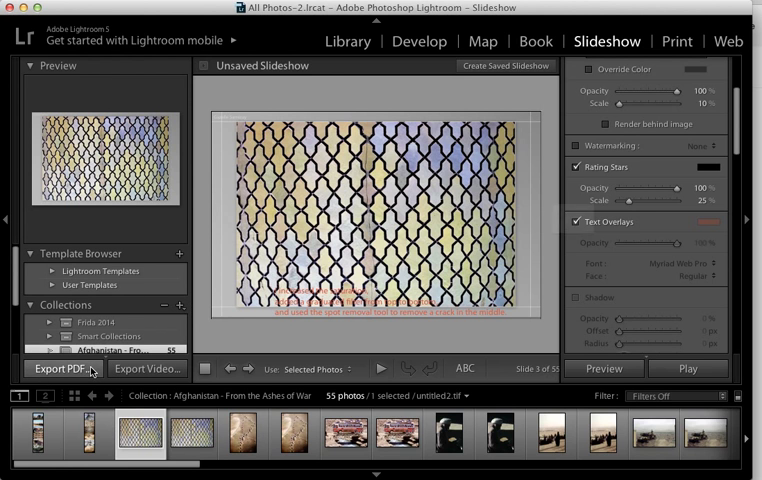